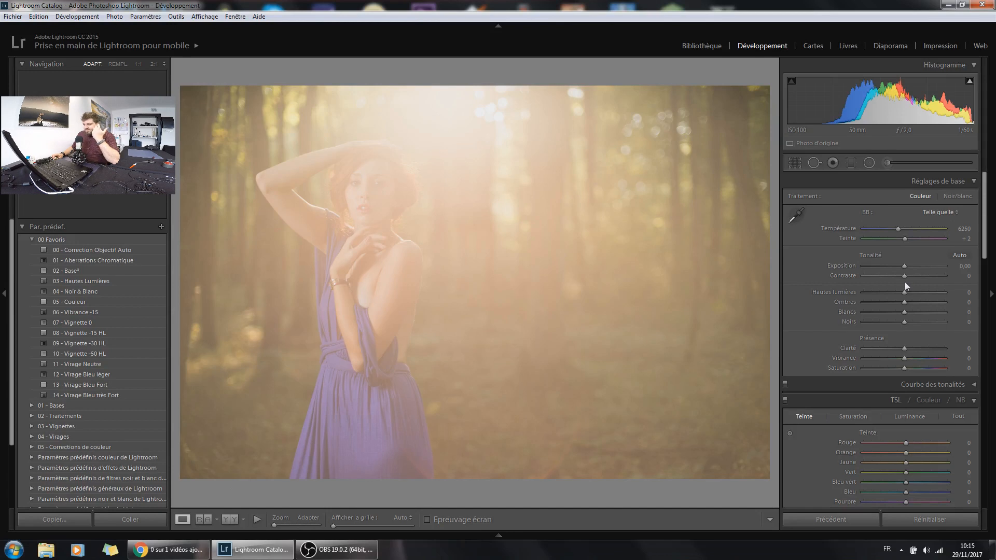
Set the photo's exposure to -0.92, contrast to +78 and highlights to -43 in the basic adjustments
mouse_move(906, 276)
mouse_down()
mouse_move(940, 279)
mouse_move(895, 268)
mouse_up()
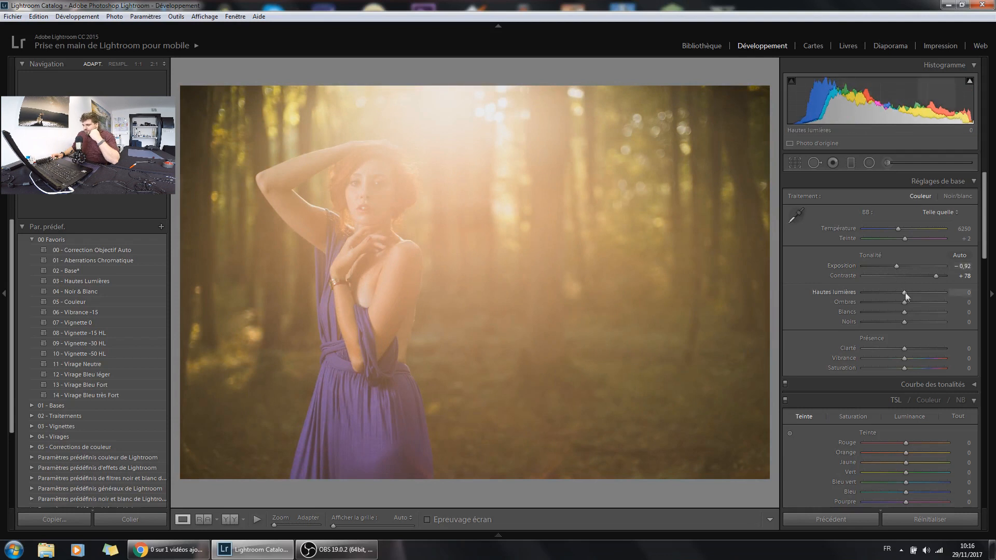
mouse_move(905, 294)
mouse_down()
mouse_move(884, 295)
mouse_move(905, 303)
mouse_up()
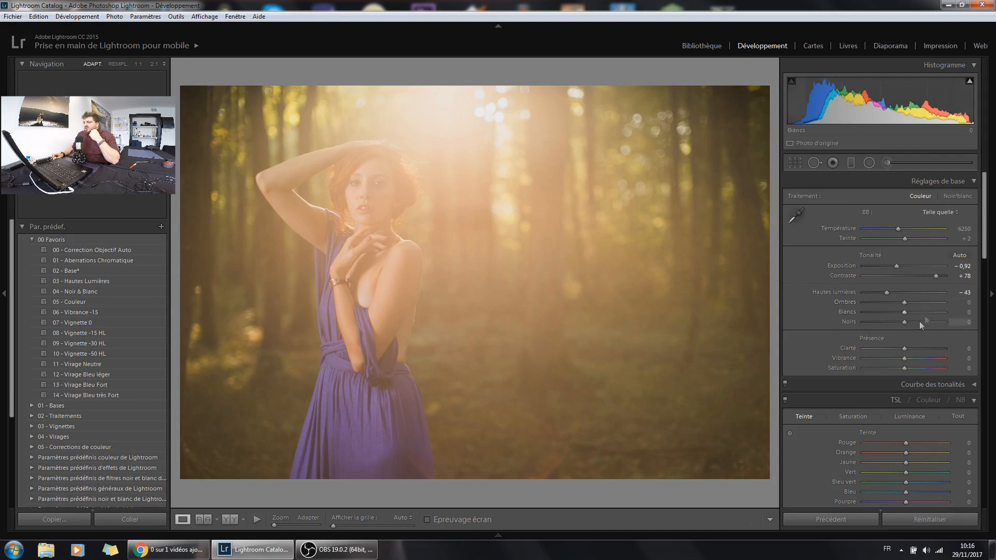
drag(898, 228, 898, 226)
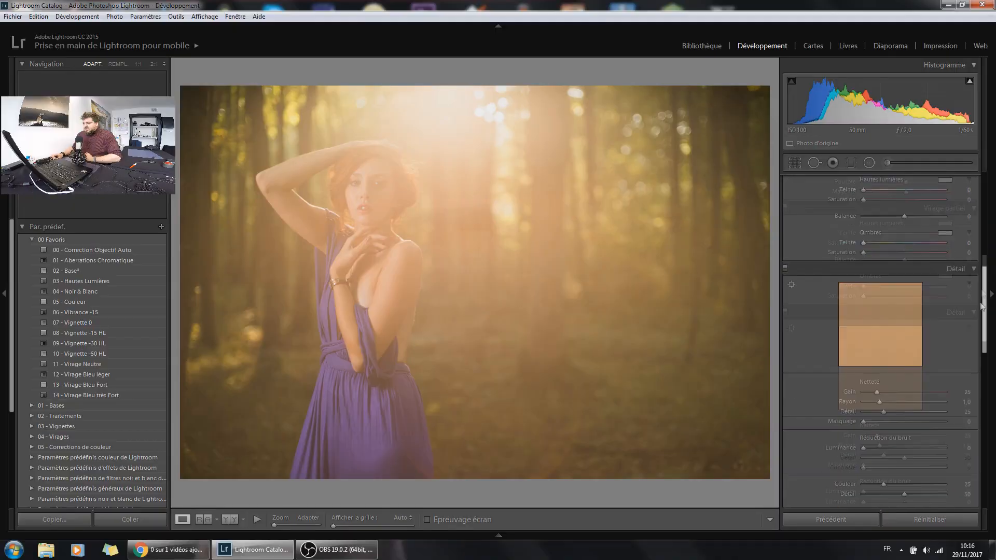
In the camera calibration settings, set the green primary's hue to +32 and saturation to +26
drag(981, 306, 975, 464)
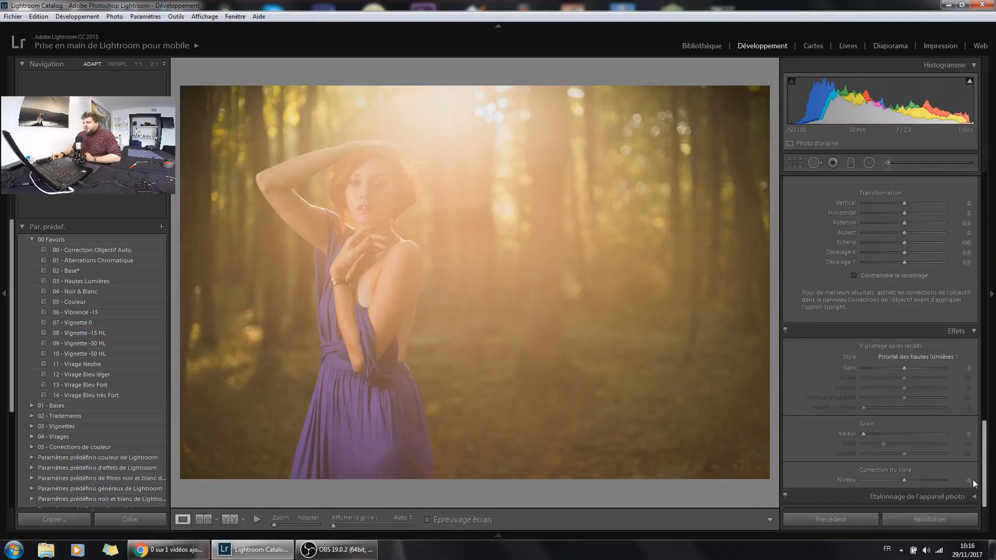
click(933, 497)
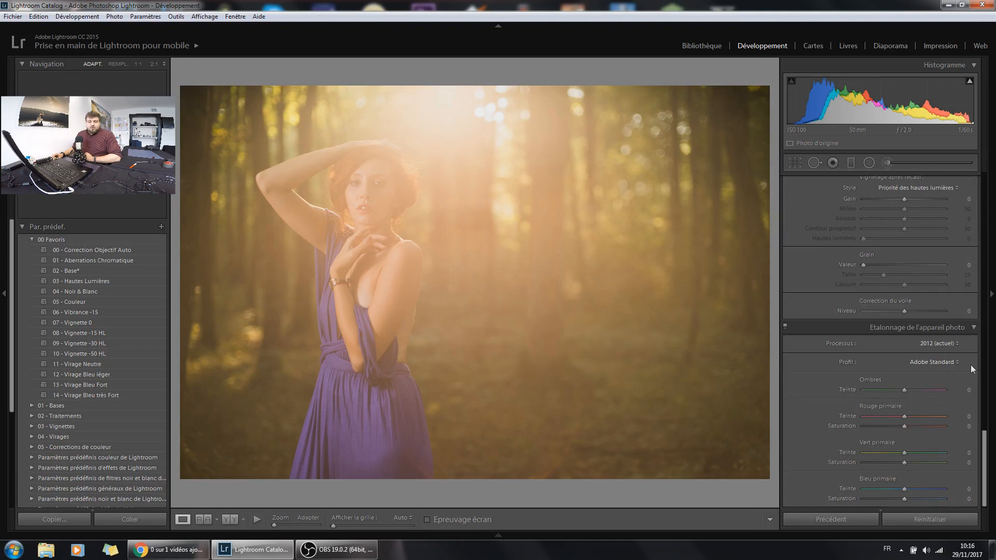
scroll(970, 366, down, 1)
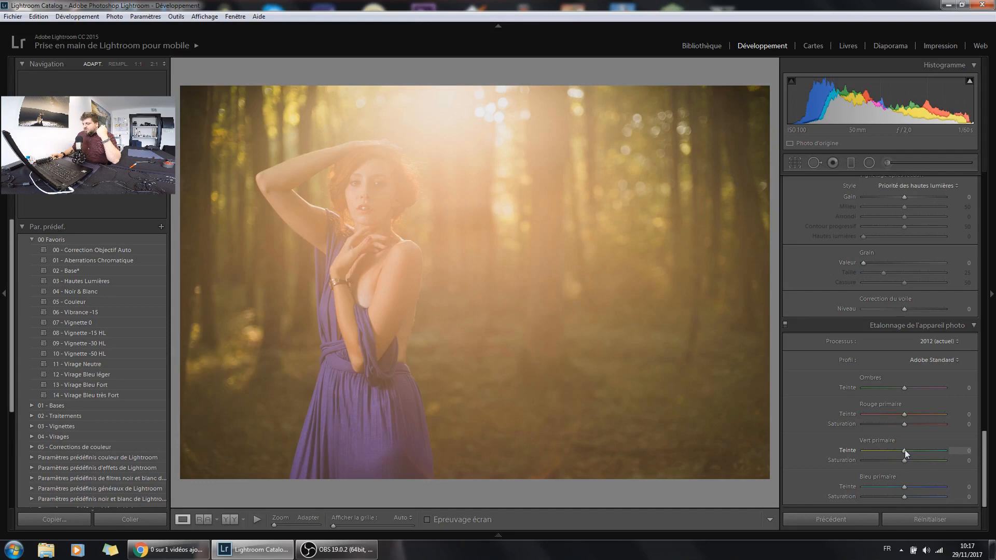
drag(903, 451, 915, 454)
mouse_move(919, 453)
mouse_down()
mouse_move(864, 456)
mouse_move(938, 459)
mouse_move(895, 459)
mouse_move(911, 452)
mouse_up()
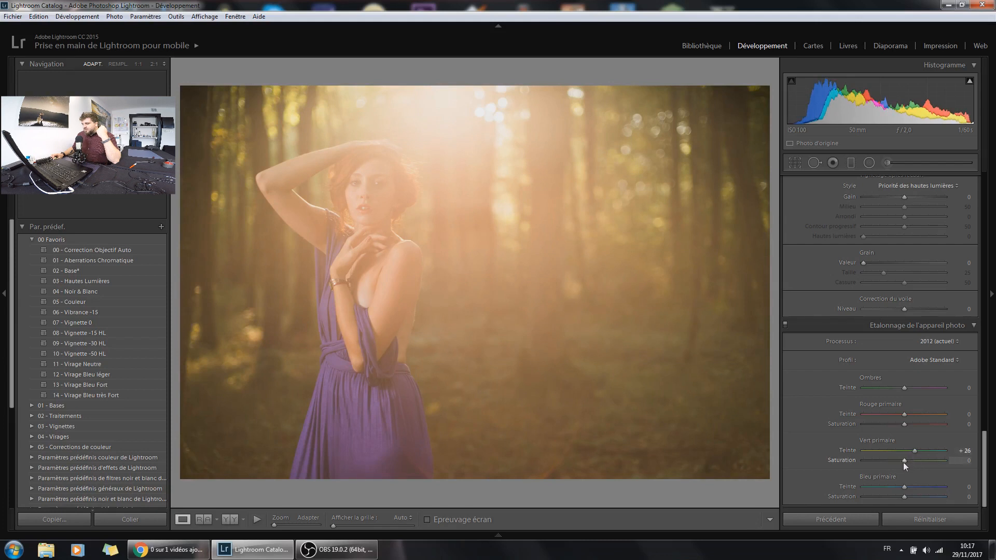
drag(914, 451, 914, 460)
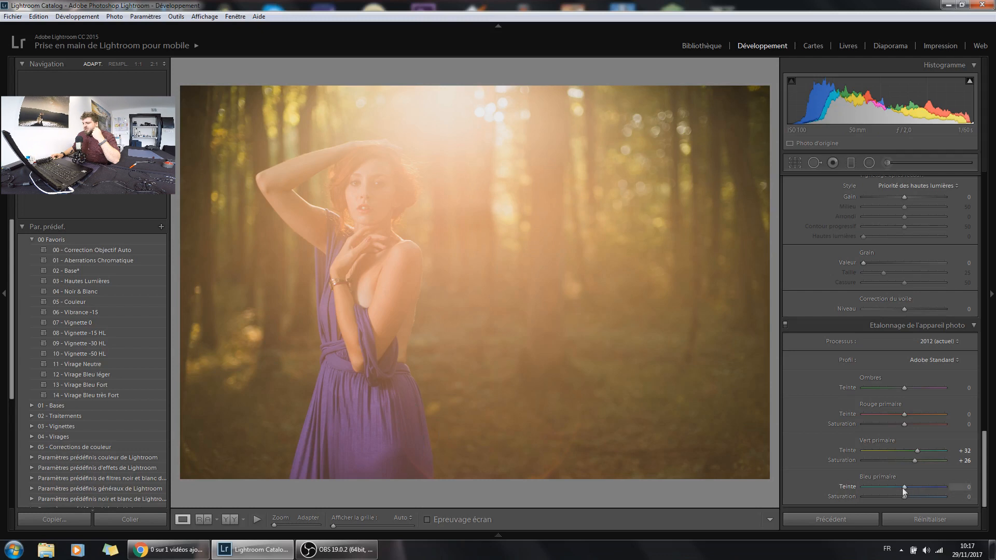
Calibrate the blue primary to hue -27 and saturation +3, and the red primary to hue +21 and saturation +4
drag(903, 487, 891, 484)
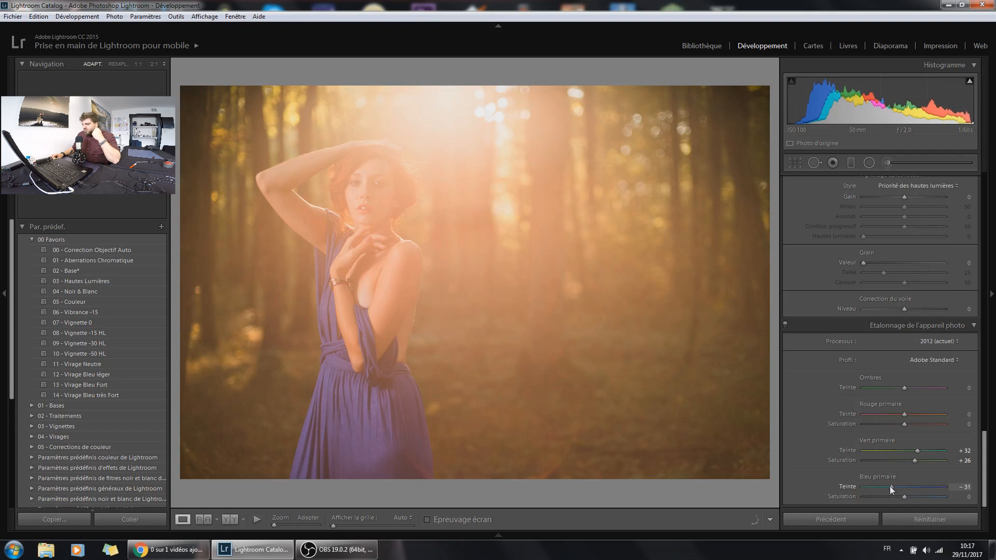
drag(889, 487, 892, 486)
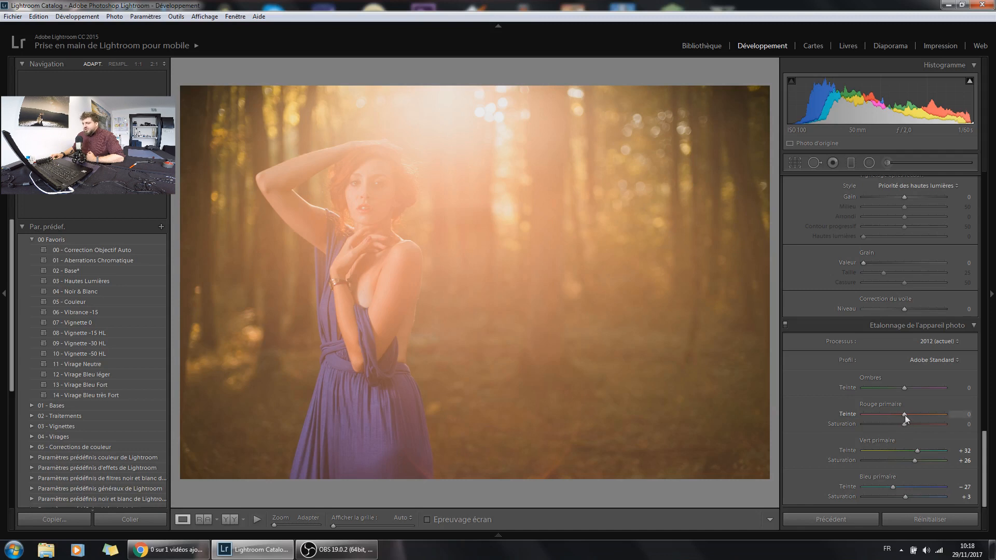
drag(907, 415, 912, 416)
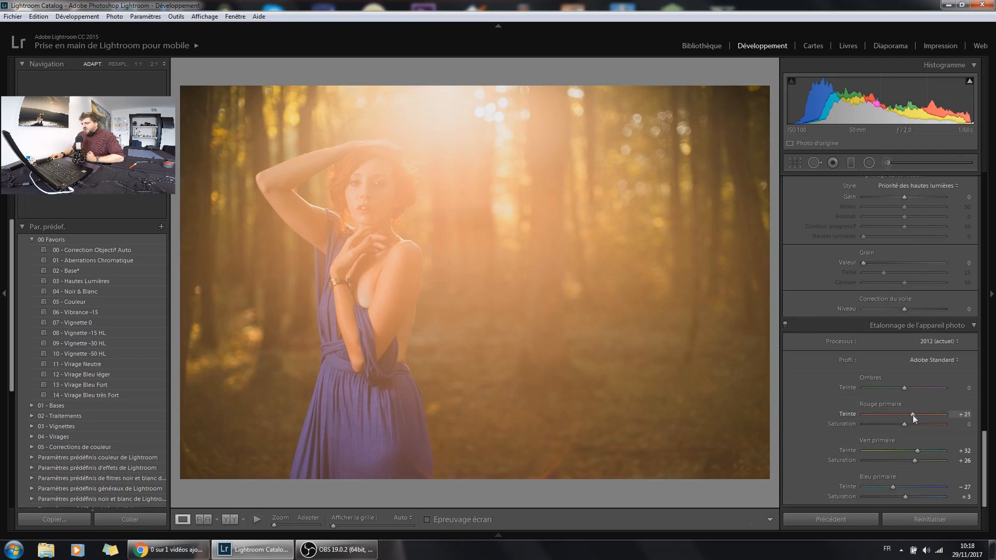
drag(905, 424, 906, 423)
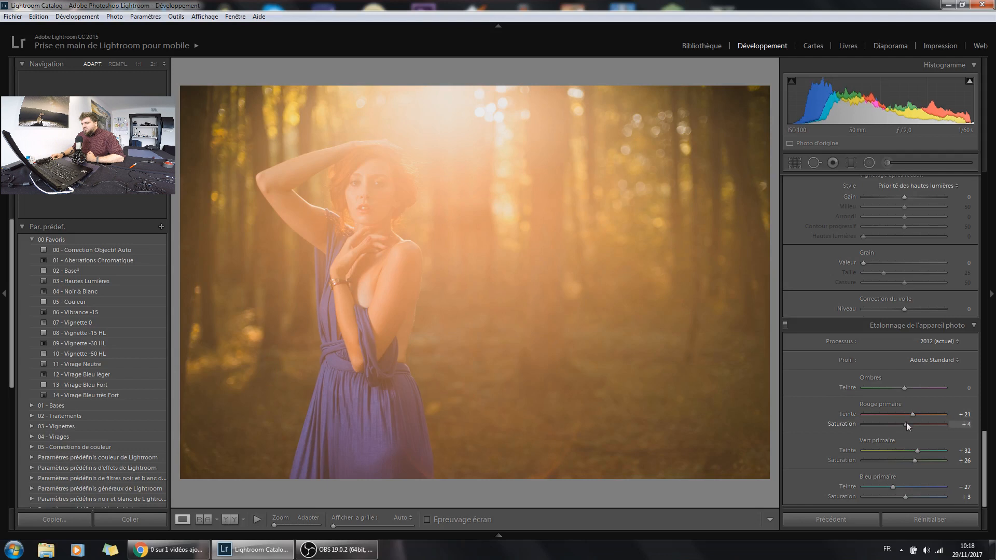
Compare the photo with and without the camera calibration adjustments, leaving them enabled
click(786, 326)
click(785, 326)
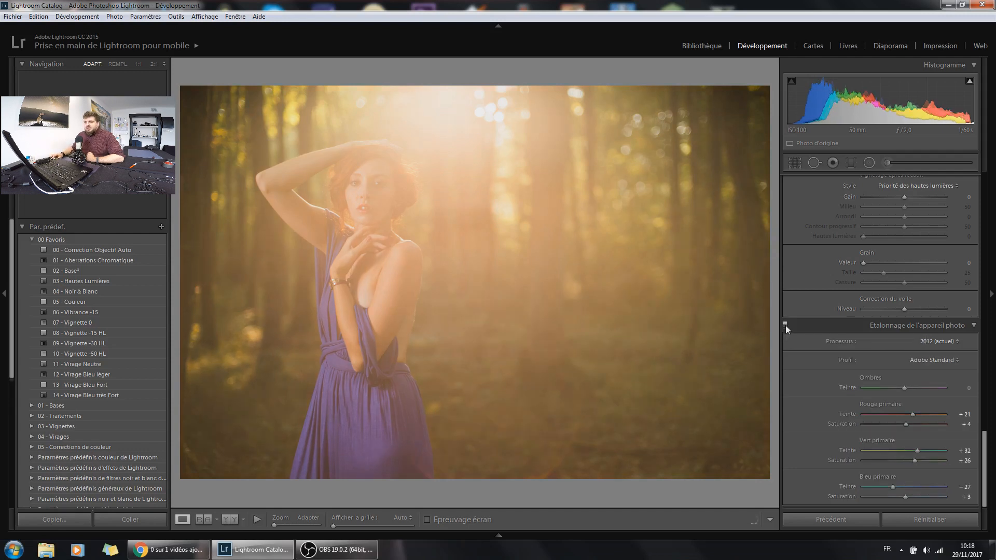
click(785, 326)
click(785, 325)
click(785, 325)
click(785, 325)
click(785, 325)
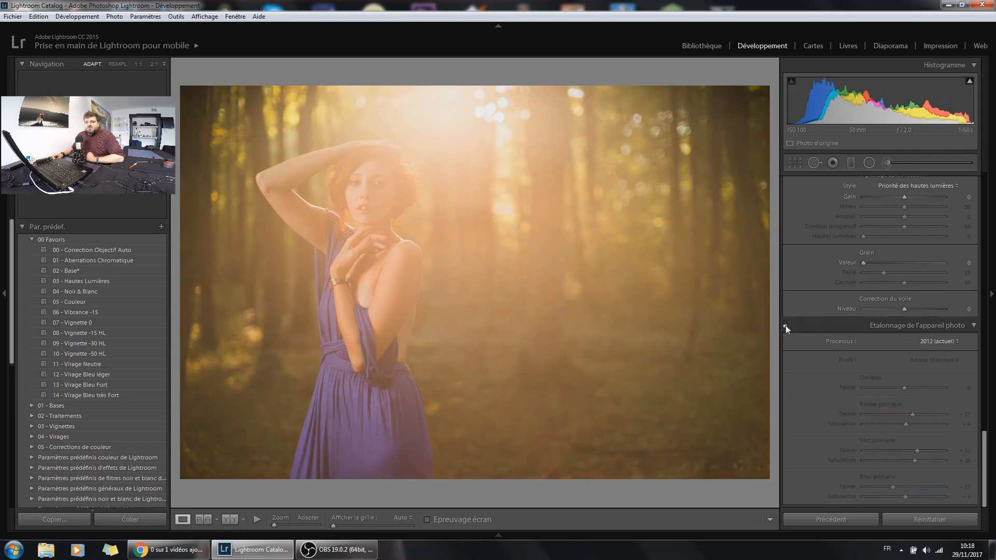
click(785, 325)
click(786, 326)
click(786, 325)
click(786, 325)
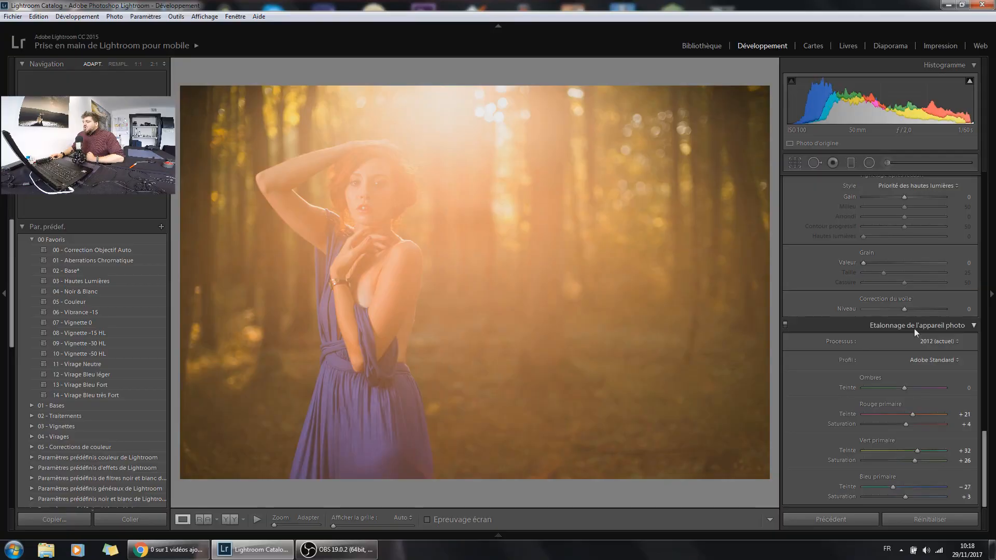
Collapse the camera calibration settings and cool the white balance temperature to 5822
click(914, 328)
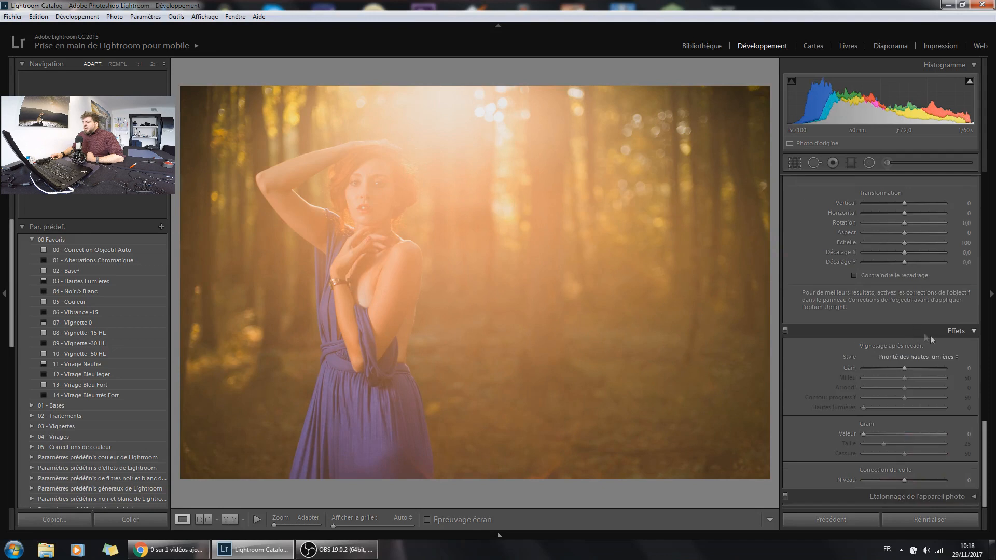
scroll(951, 341, up, 10)
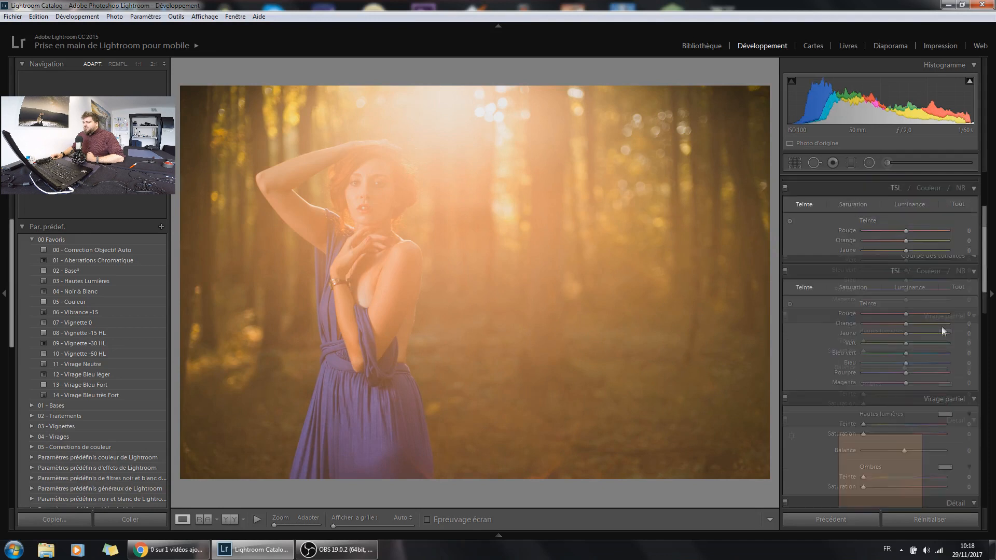
scroll(916, 298, up, 2)
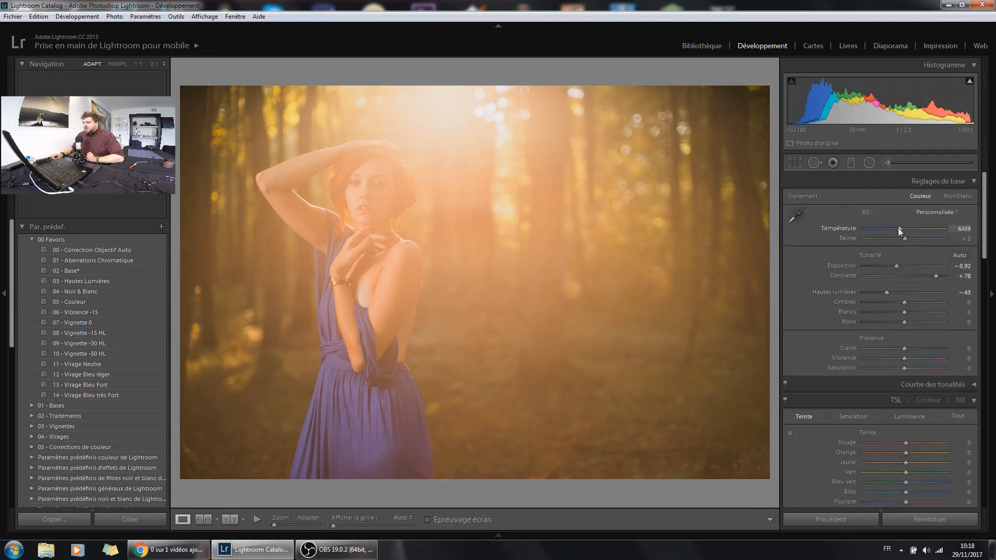
drag(898, 228, 894, 232)
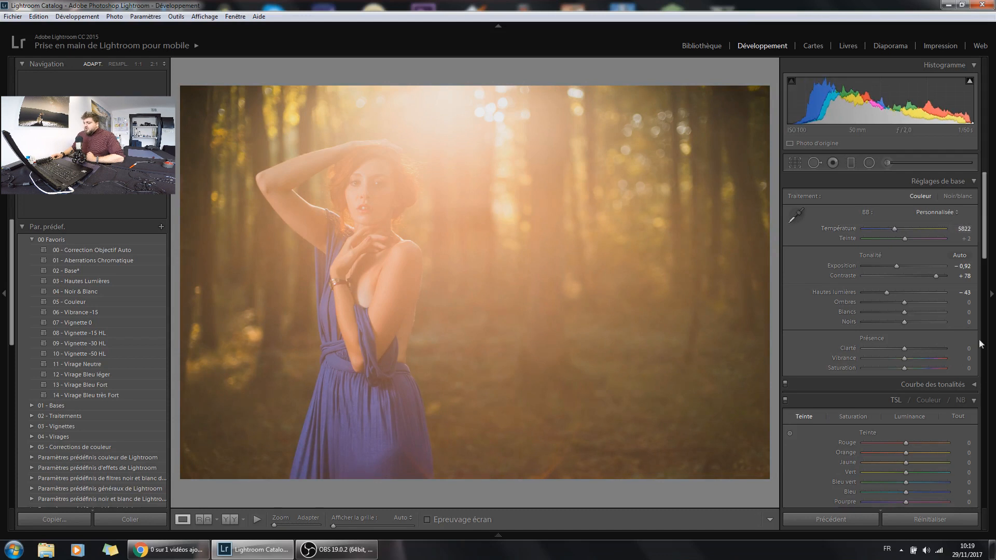
Shift the purple hue to -68 in the HSL settings to turn the dress bluer
scroll(980, 343, down, 3)
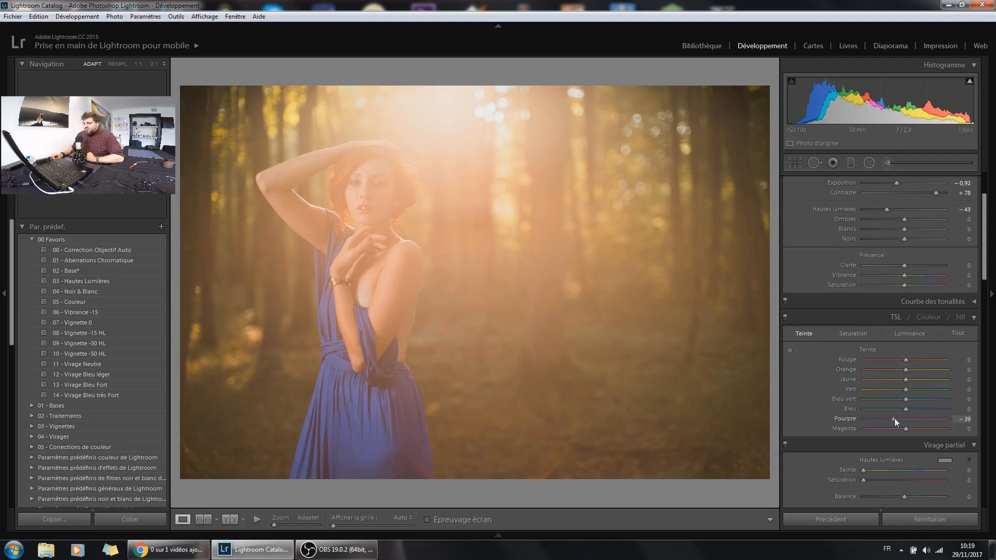
drag(884, 420, 905, 419)
drag(876, 418, 879, 418)
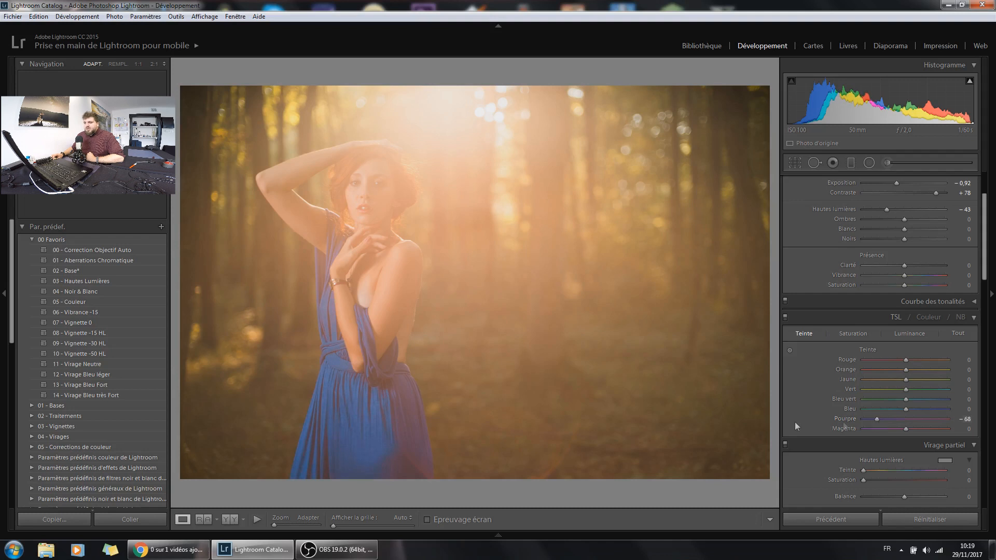
Check the dress fabric at 1:1, and set the magenta hue to -24 and the blue hue to -33
click(385, 411)
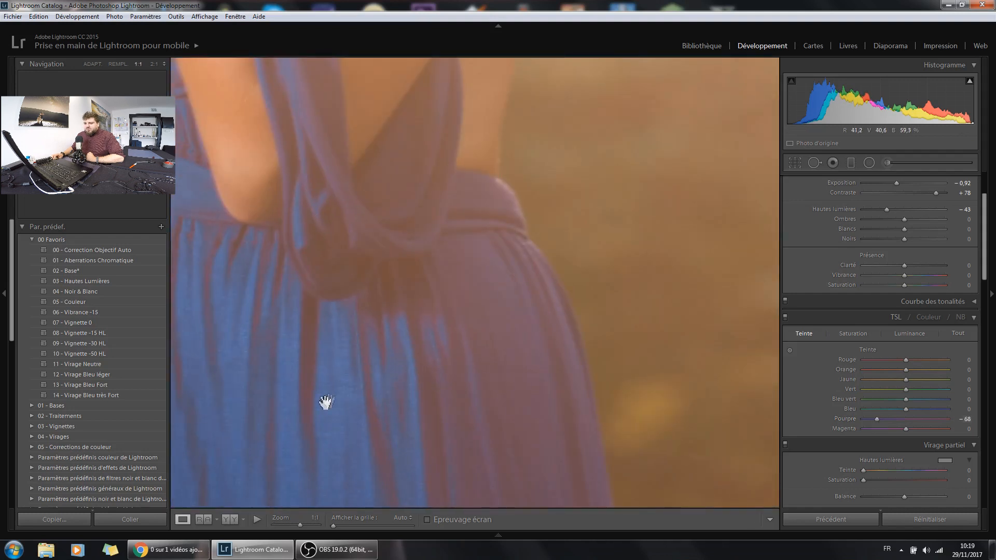
drag(311, 393, 487, 304)
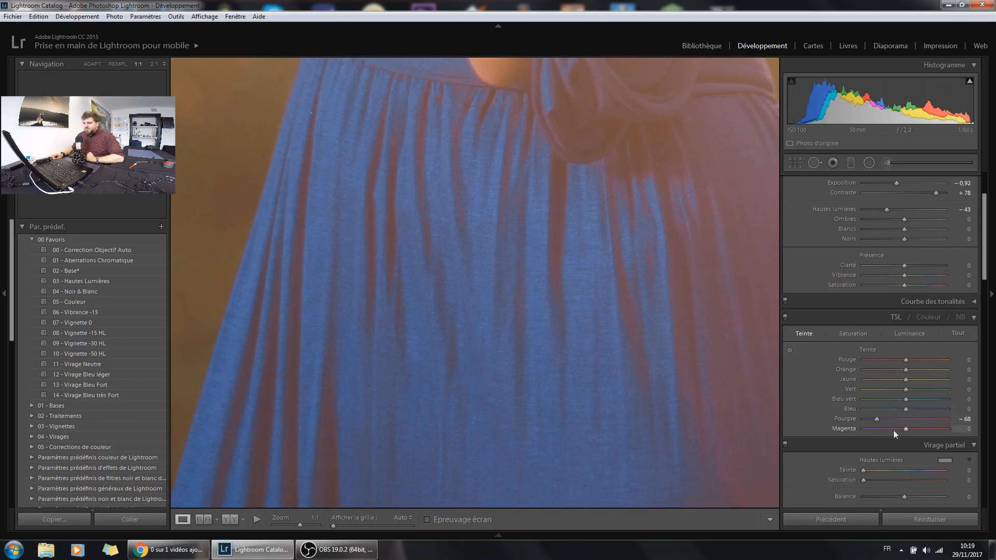
drag(533, 237, 507, 349)
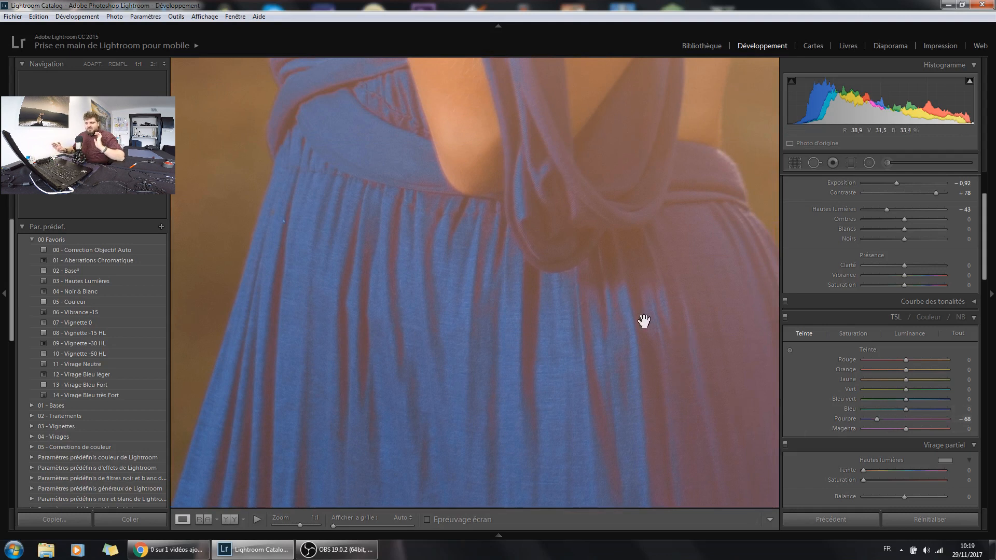
scroll(496, 259, down, 3)
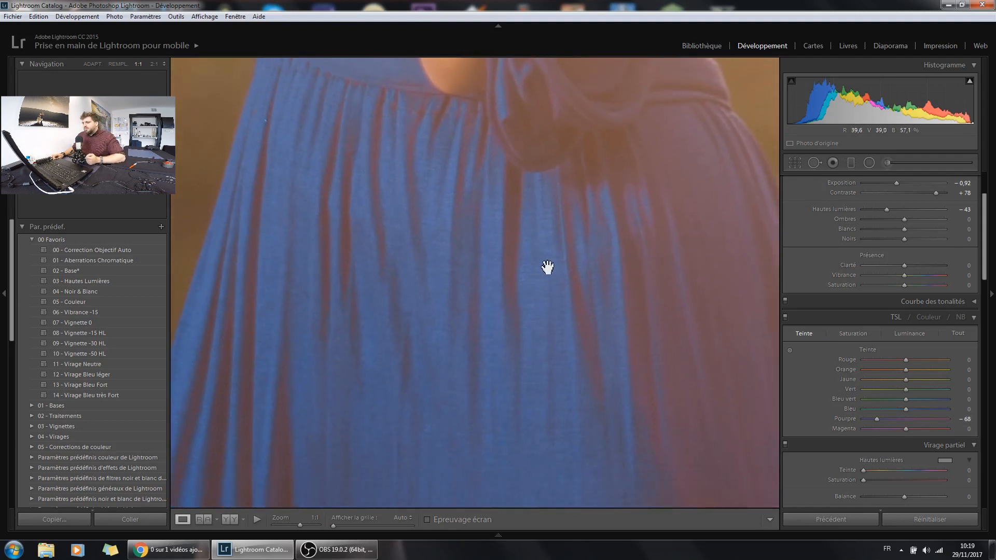
click(548, 267)
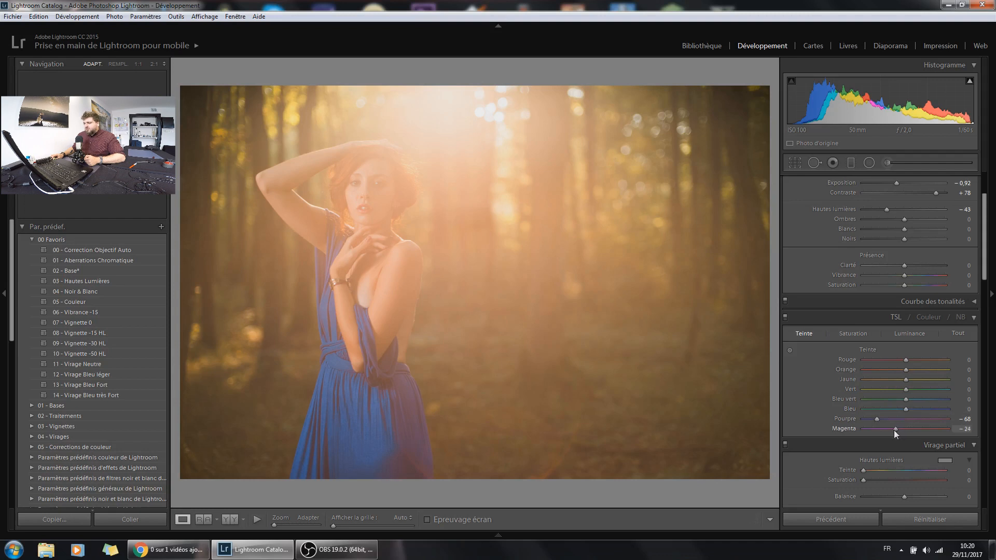
drag(905, 411, 891, 414)
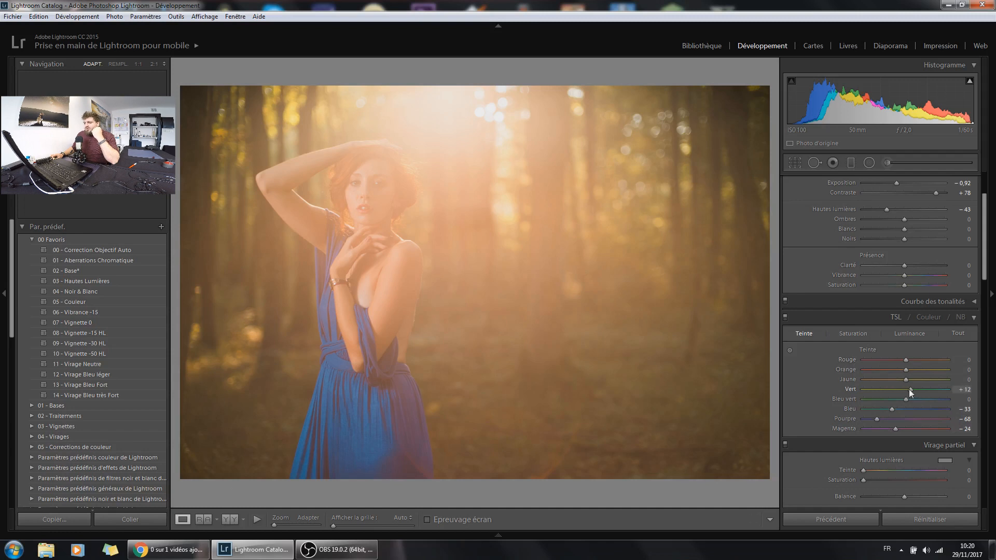
Set the HSL hue of green to +24, yellow to -34 and orange to -7
drag(914, 390, 914, 390)
mouse_move(906, 370)
mouse_down()
mouse_move(915, 370)
mouse_move(906, 370)
mouse_up()
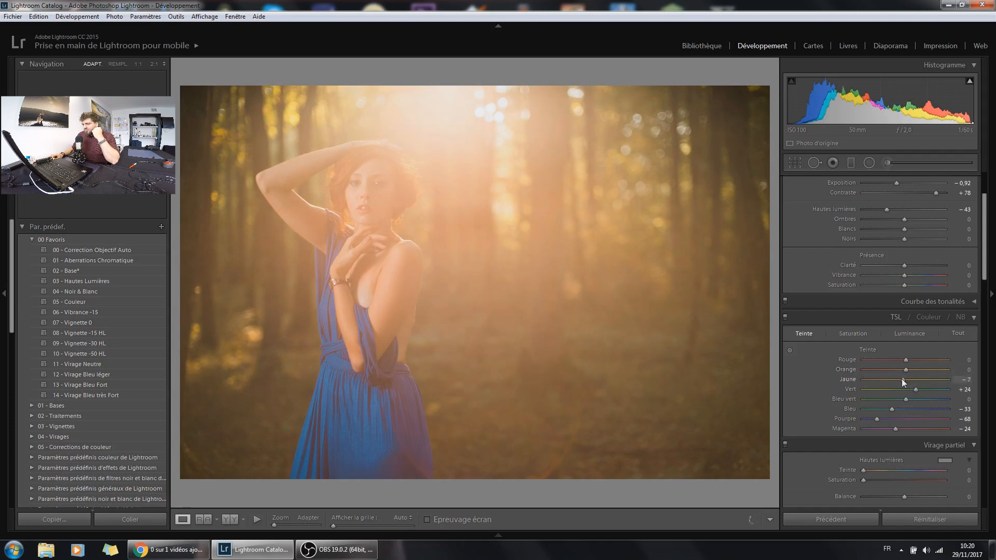
mouse_move(895, 379)
mouse_down()
mouse_move(879, 379)
mouse_move(895, 378)
mouse_up()
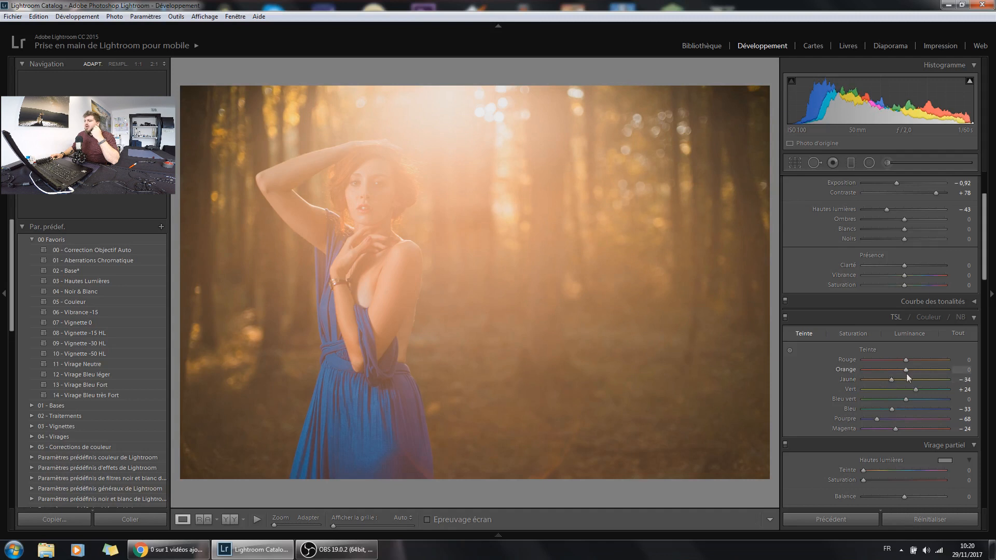
drag(907, 375, 904, 376)
Compare the photo with and without the HSL hue adjustments, leaving them enabled
click(786, 319)
click(786, 319)
click(786, 319)
click(786, 319)
click(785, 319)
click(785, 318)
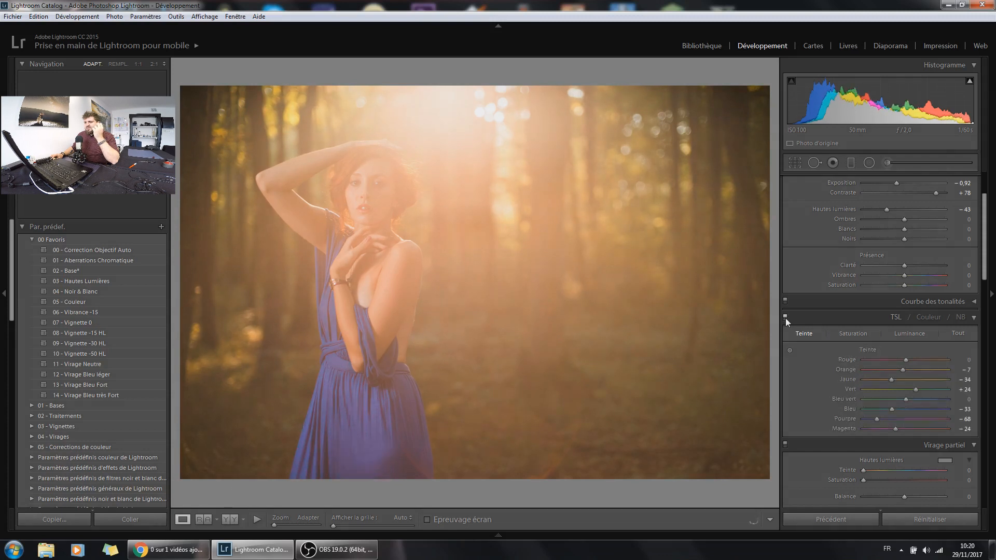
click(785, 318)
click(785, 319)
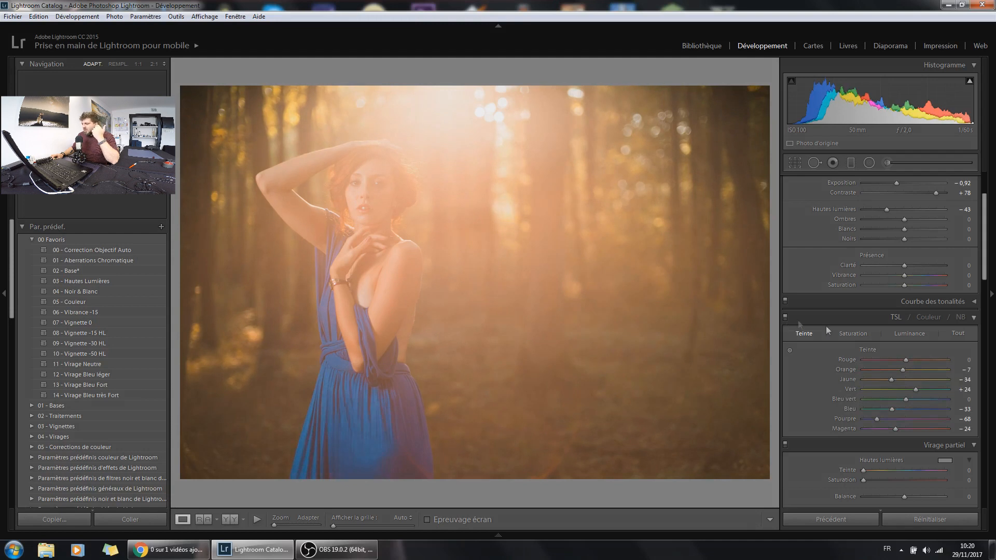
Set the HSL saturation of green to -25, yellow to +24 and orange to +4, and adjust the blue saturation
click(854, 334)
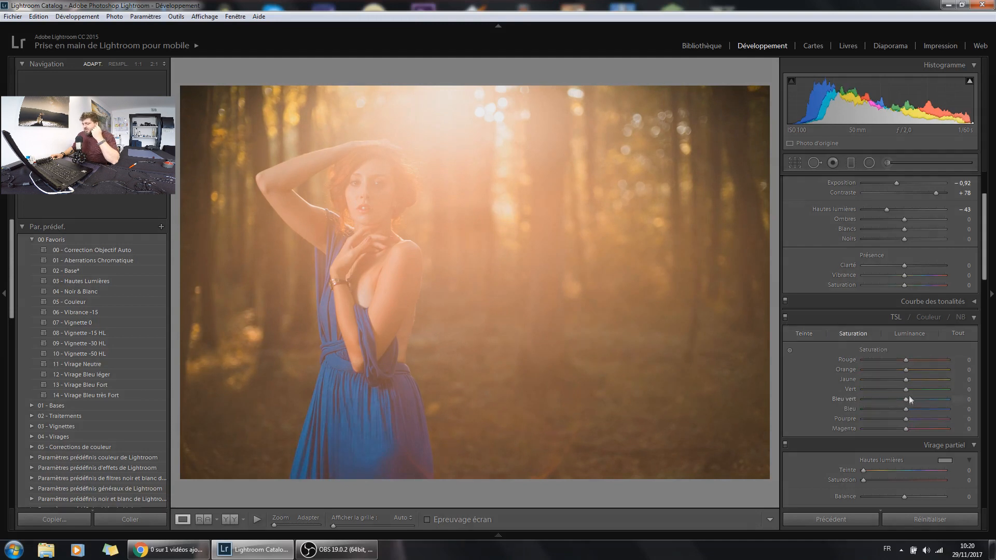
drag(907, 393, 905, 394)
drag(905, 379, 910, 379)
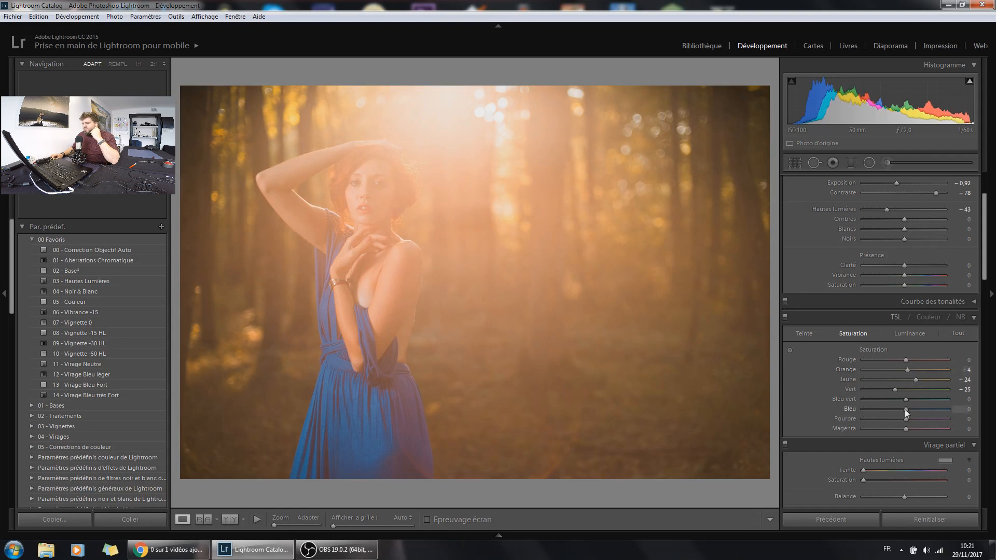
drag(908, 409, 906, 415)
Set the purple luminance to -13 and collapse the HSL settings
click(904, 333)
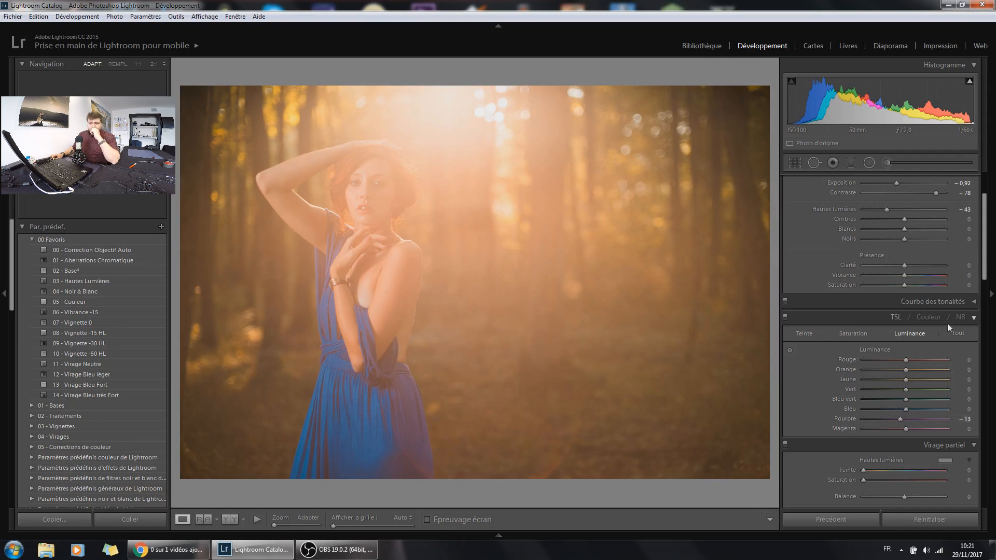
click(974, 317)
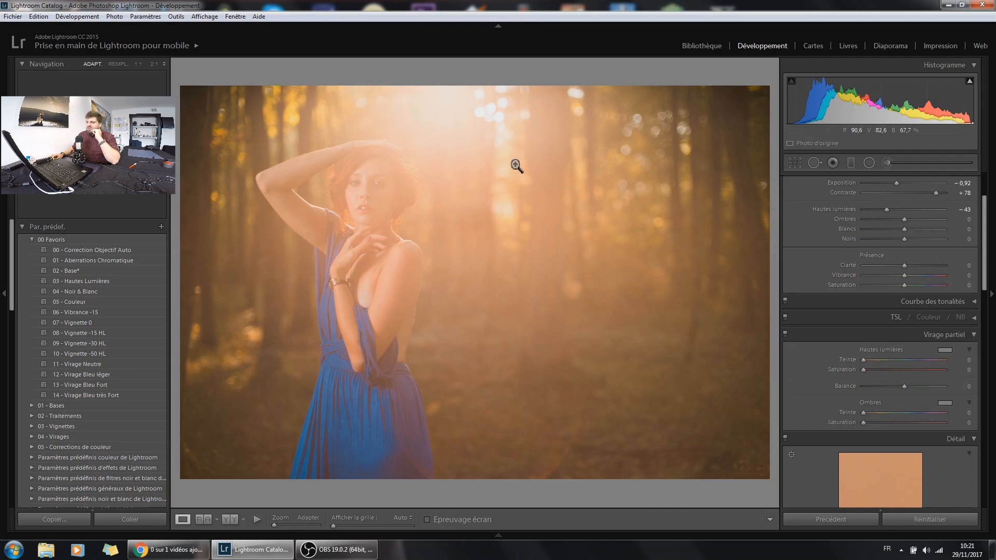
Add a wide, flattened radial filter centred on the bright backlight at the photo's upper edge, reaching down to the woman's face
drag(984, 211, 987, 148)
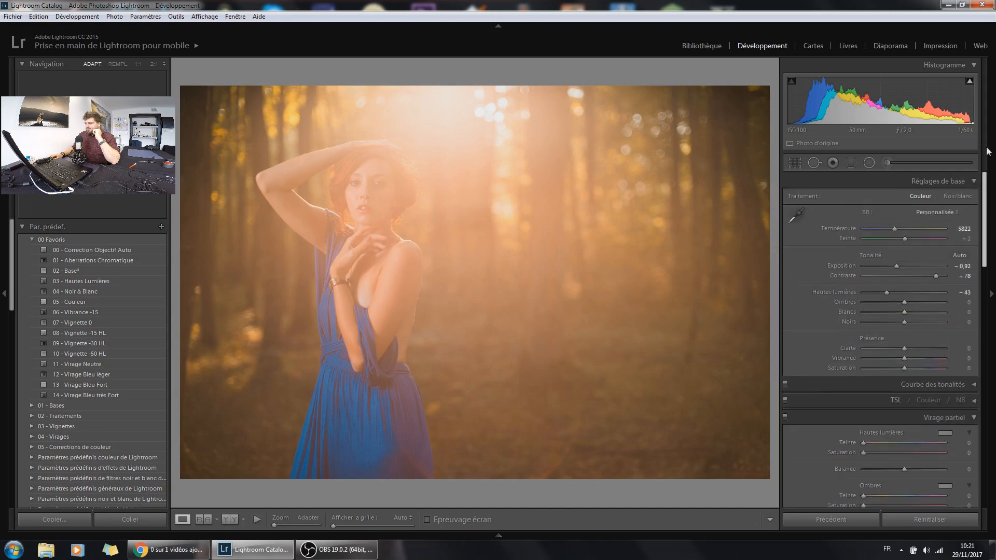
click(873, 166)
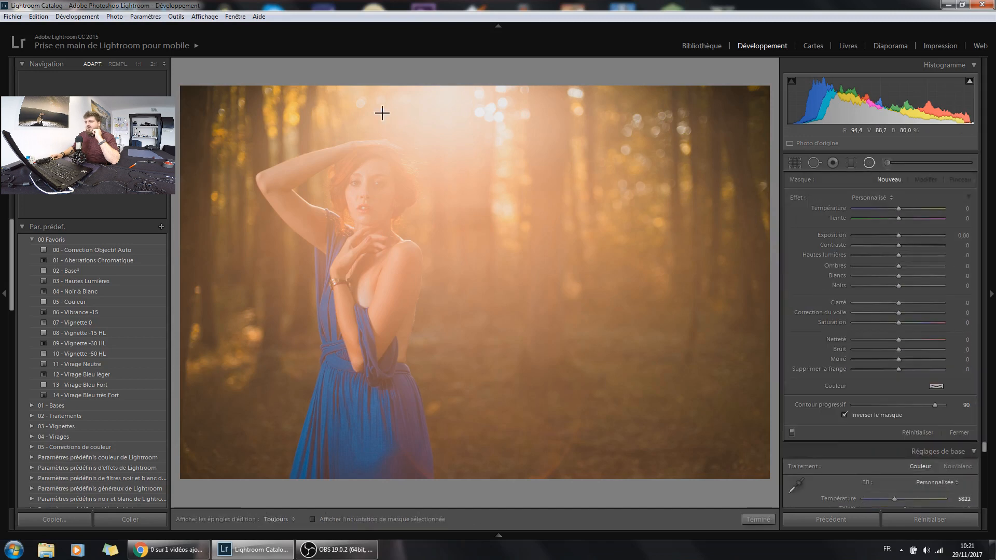
drag(431, 123, 657, 259)
drag(456, 101, 472, 72)
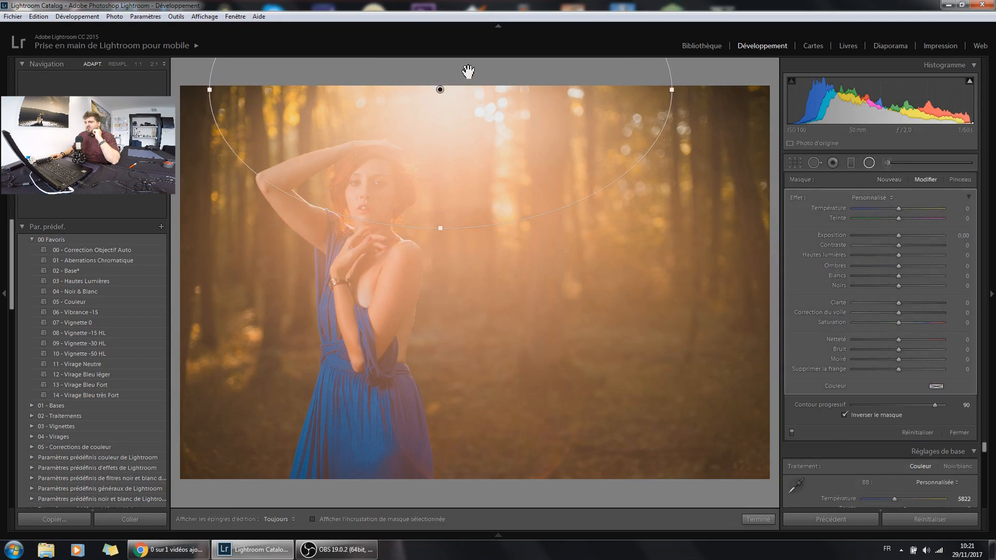
drag(439, 227, 443, 193)
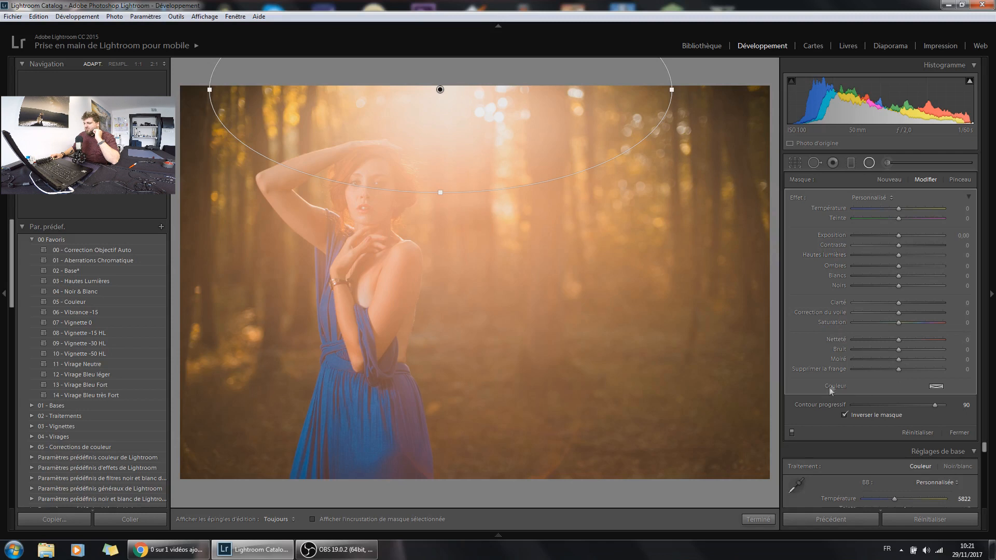
Tint the radial filter soft yellow with hue 50 and saturation 44%, trying green and stronger yellows first
click(936, 388)
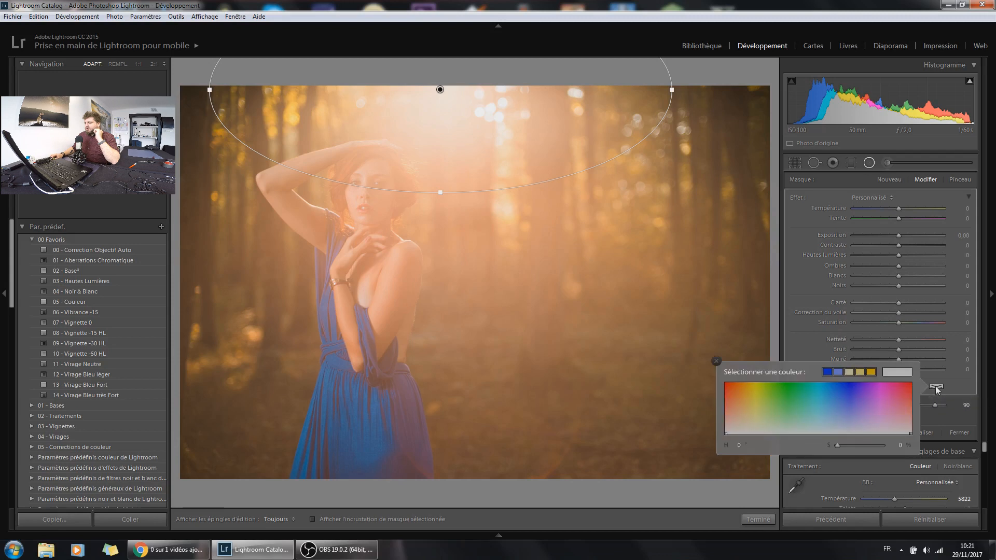
click(790, 384)
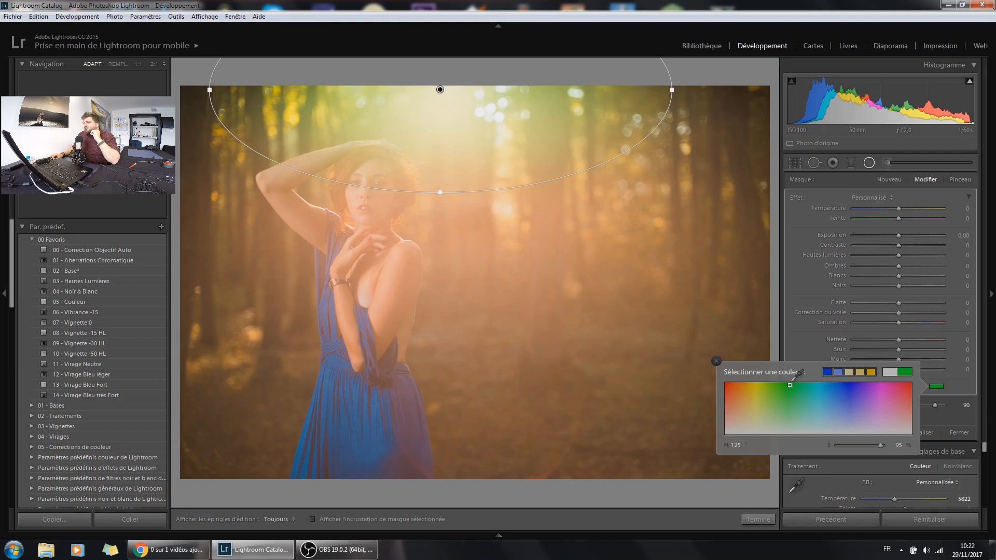
mouse_move(791, 385)
mouse_down()
mouse_move(749, 386)
mouse_move(753, 394)
mouse_up()
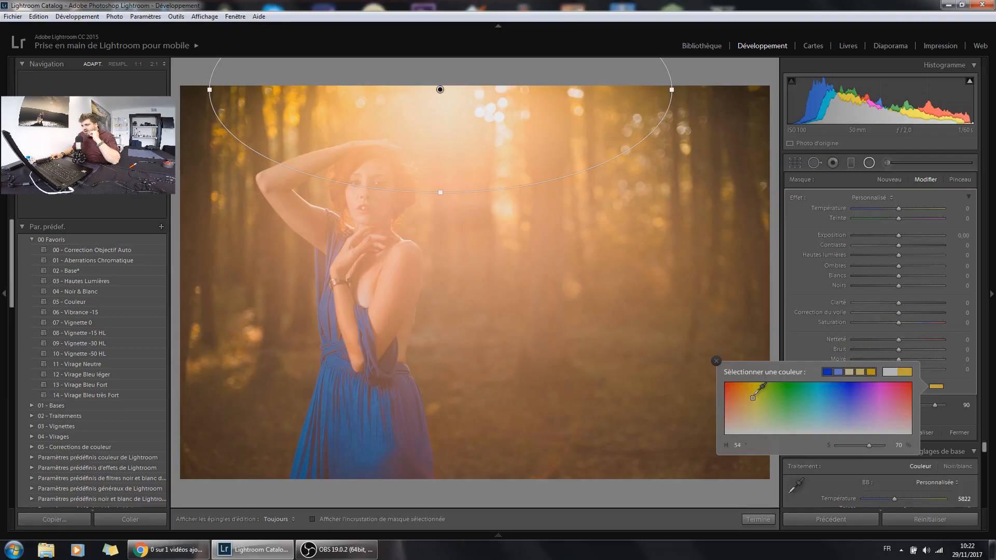
mouse_move(755, 395)
mouse_down()
mouse_move(755, 412)
mouse_move(759, 370)
mouse_up()
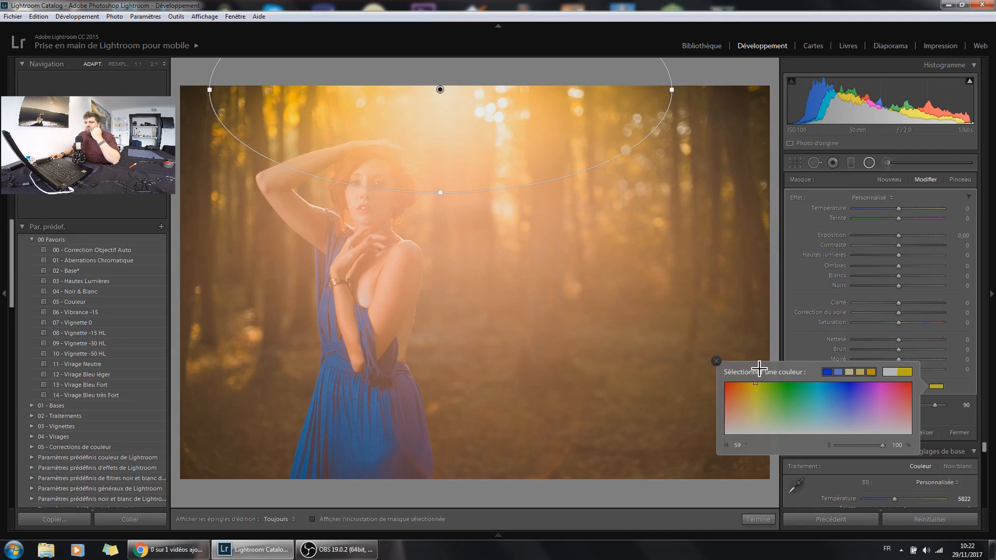
drag(759, 369, 751, 411)
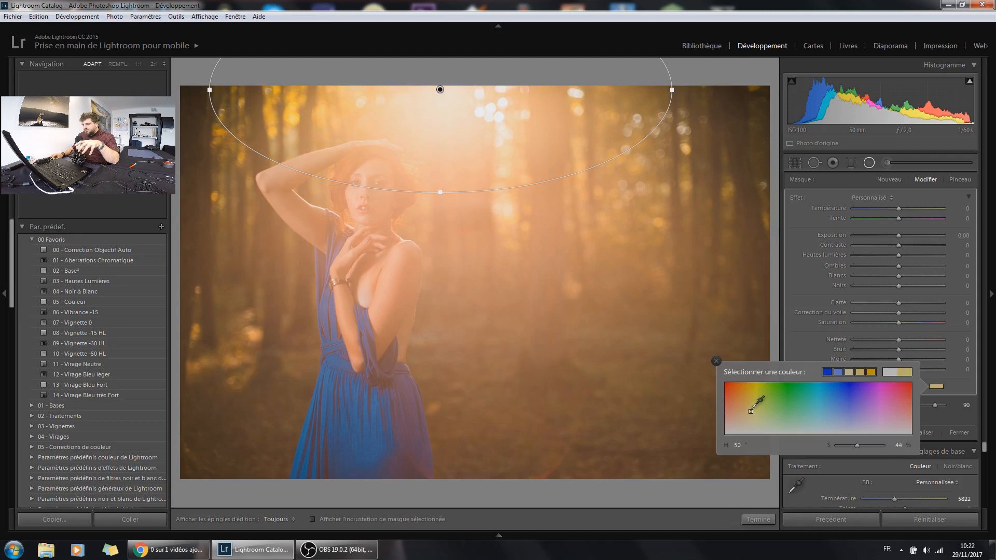
click(716, 362)
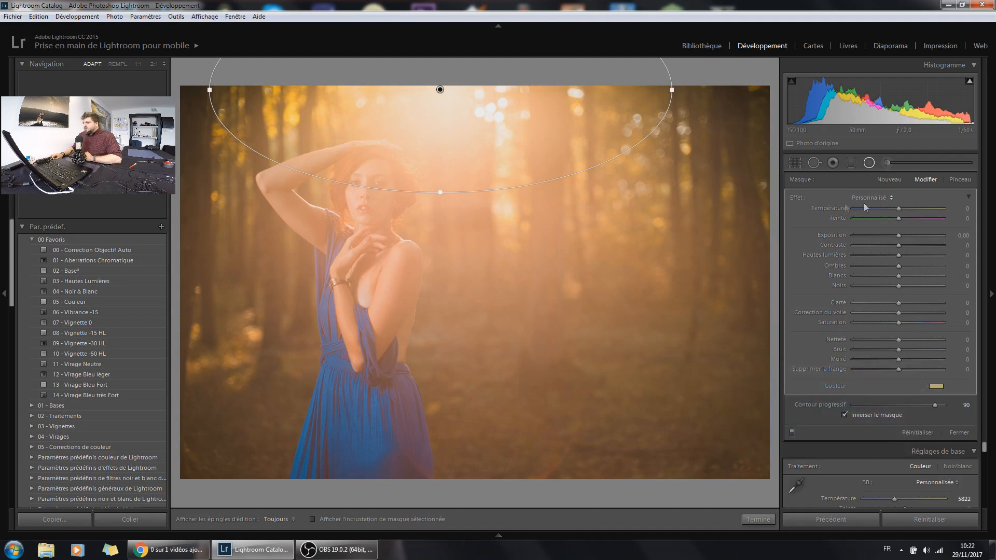
Compare the photo with and without the radial filter, leave the filter enabled and finish editing it
click(792, 436)
click(793, 435)
click(792, 436)
click(793, 436)
click(793, 435)
click(792, 436)
click(793, 436)
click(793, 436)
click(793, 436)
click(959, 432)
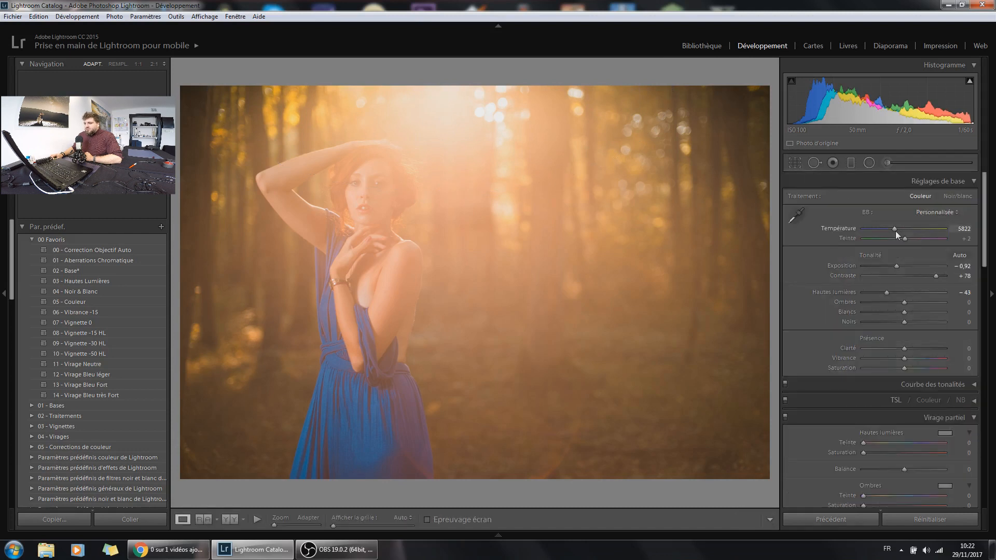
Set the temperature to 6013, tint to -3 and blacks to -20, and show the before and after versions side by side
drag(896, 232, 903, 237)
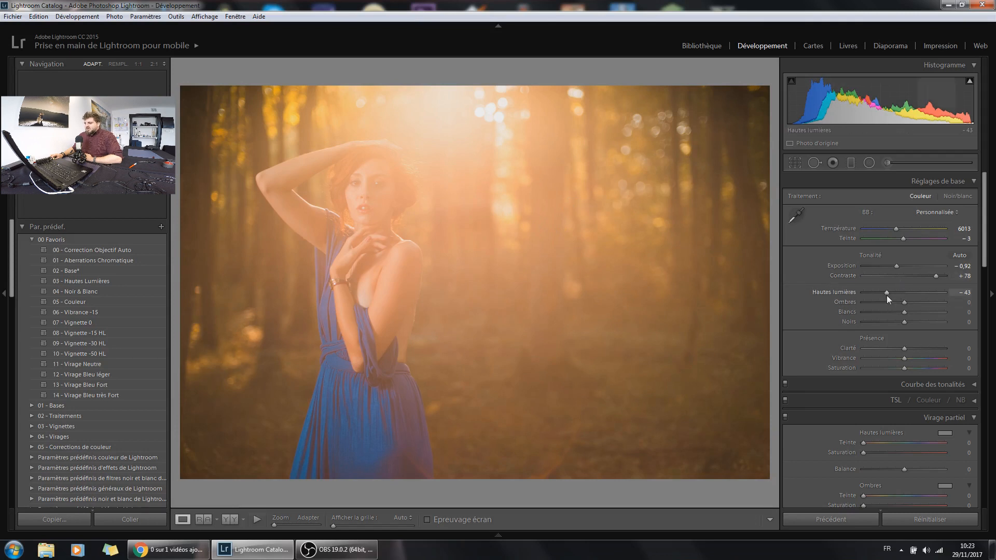
click(904, 324)
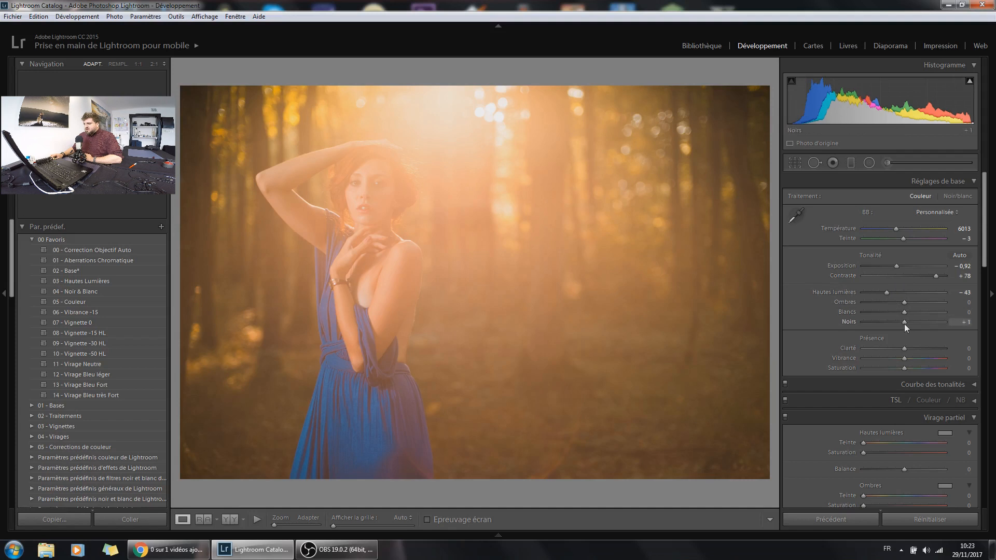
drag(904, 323, 896, 328)
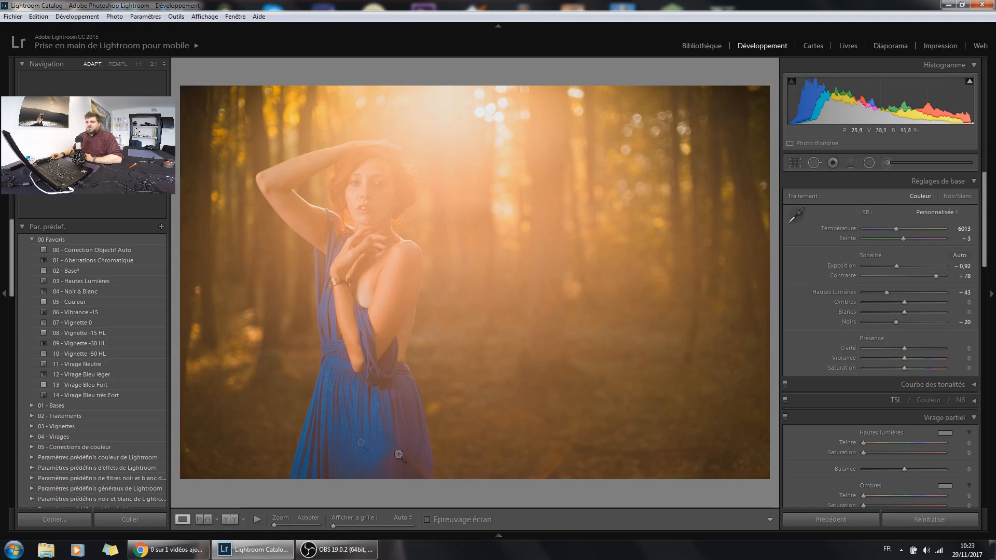
click(229, 519)
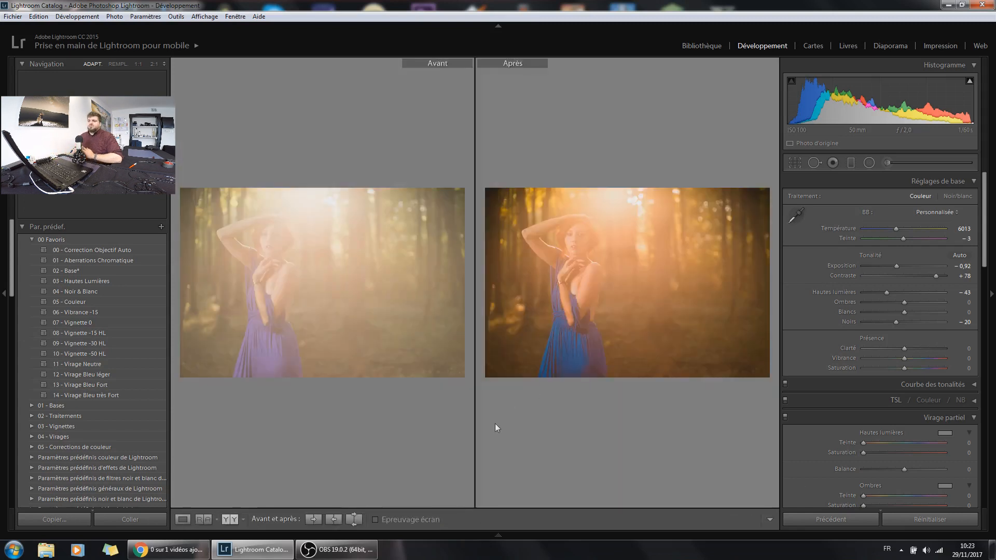